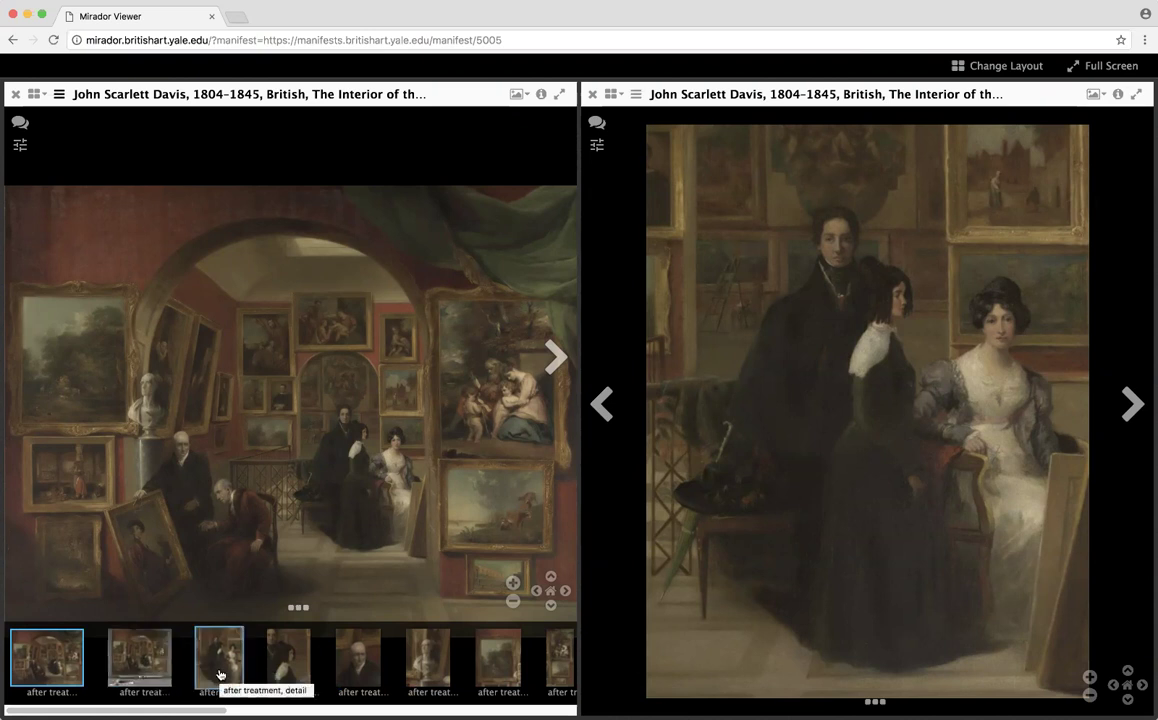
Step: Close the second viewing window so only one window remains
scroll(219, 675, right, 5)
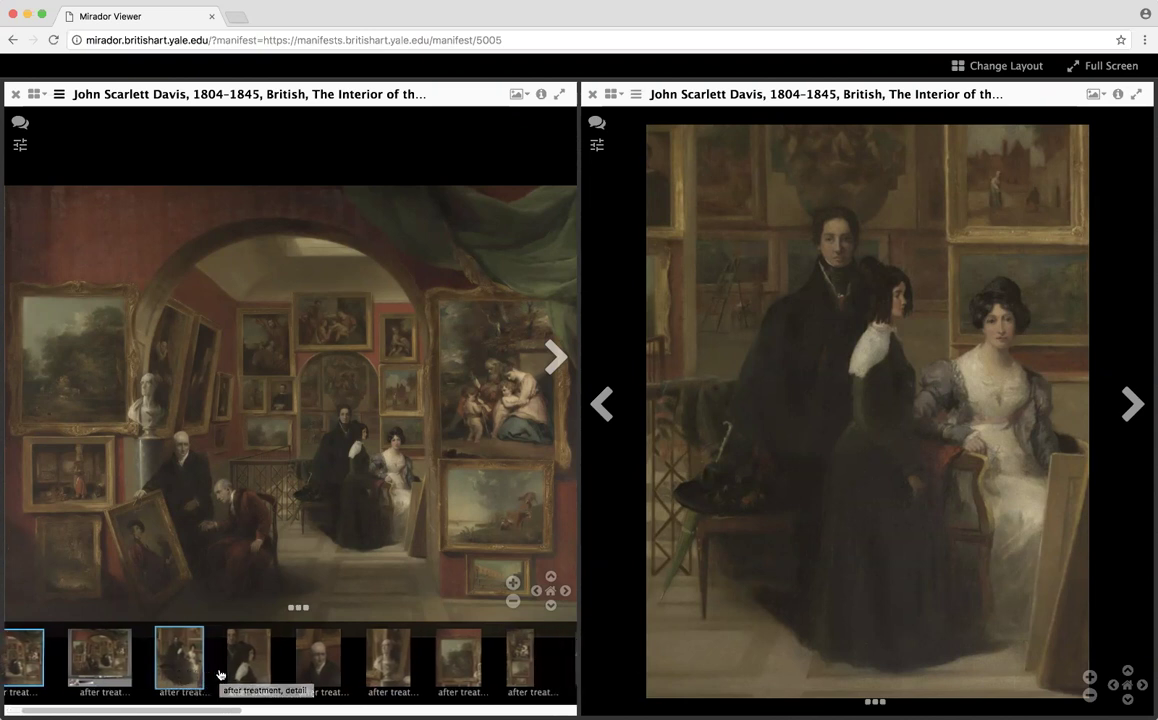
scroll(219, 675, right, 4)
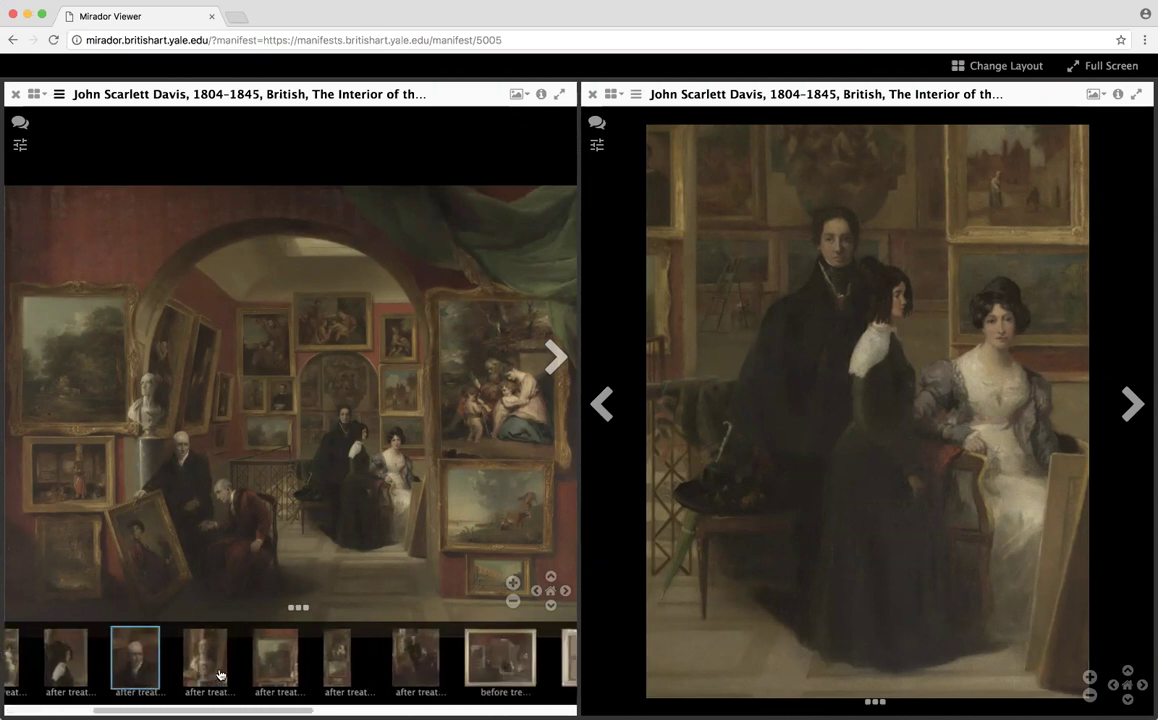
scroll(219, 675, right, 4)
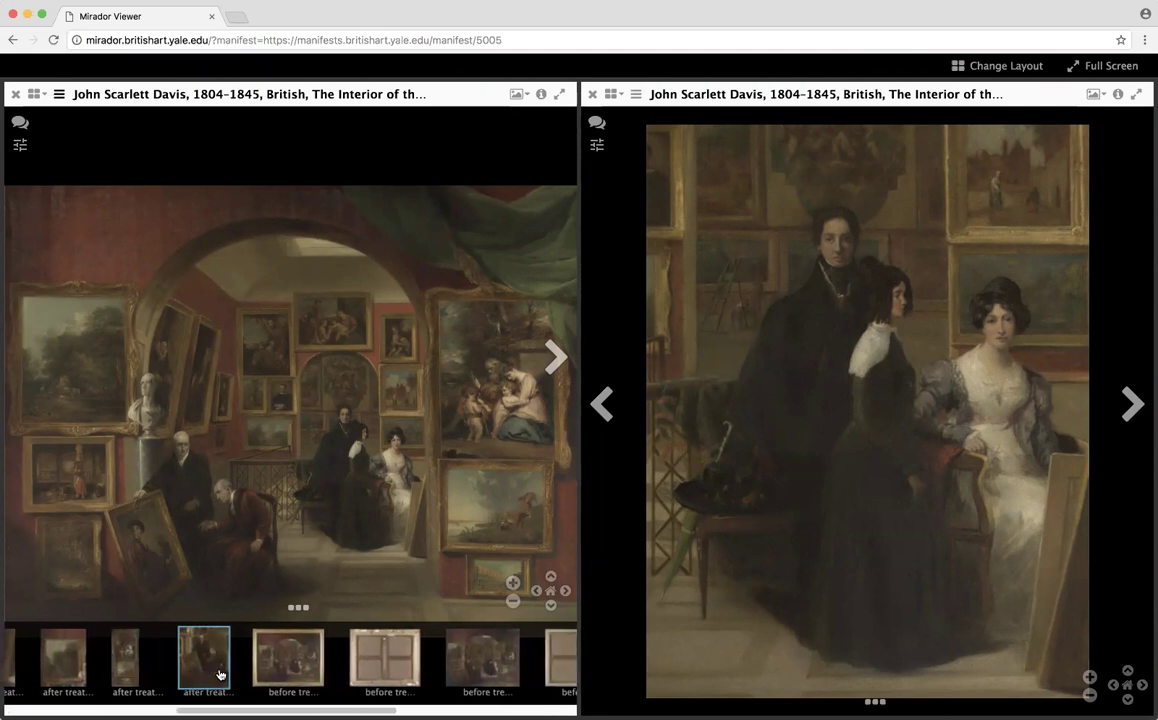
scroll(219, 675, right, 3)
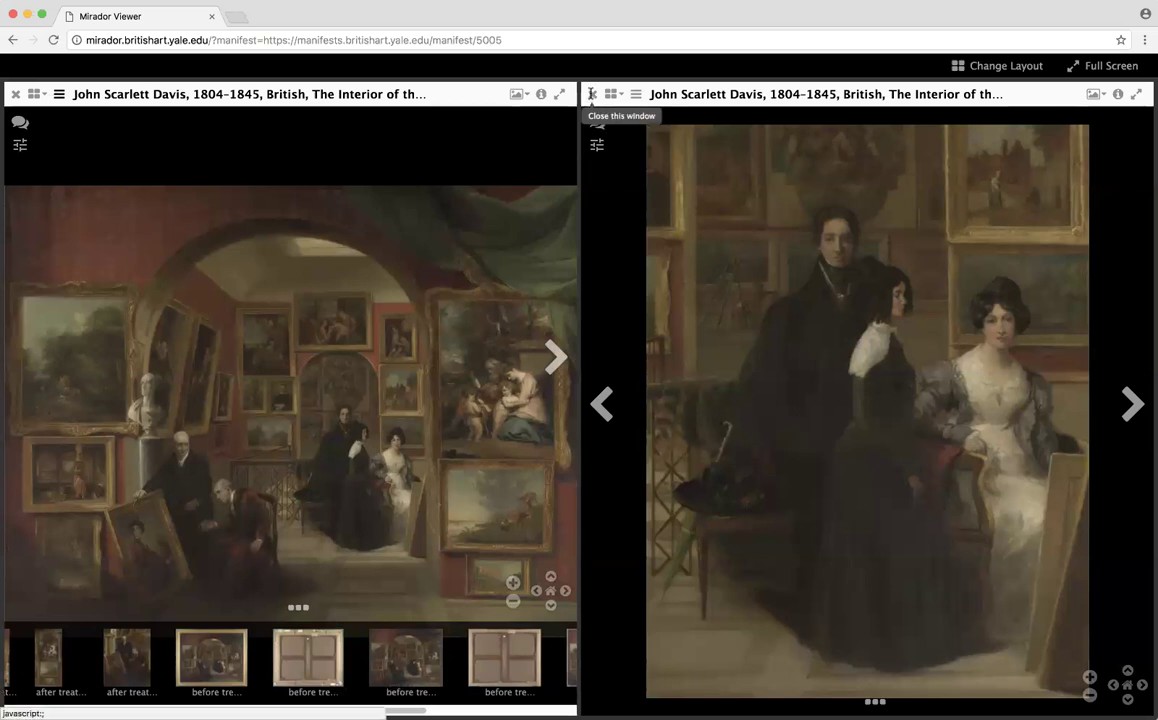
click(591, 96)
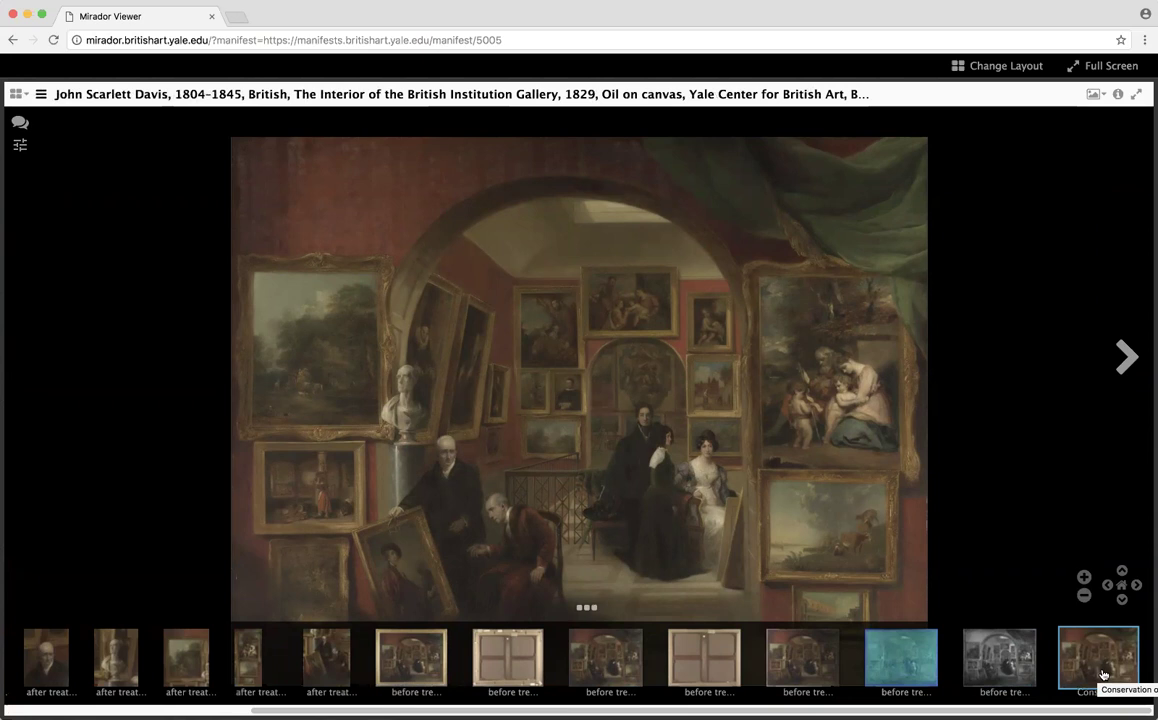
Step: Show the last Conservation image full-size with the thumbnail strip hidden and the side panel showing
click(1103, 675)
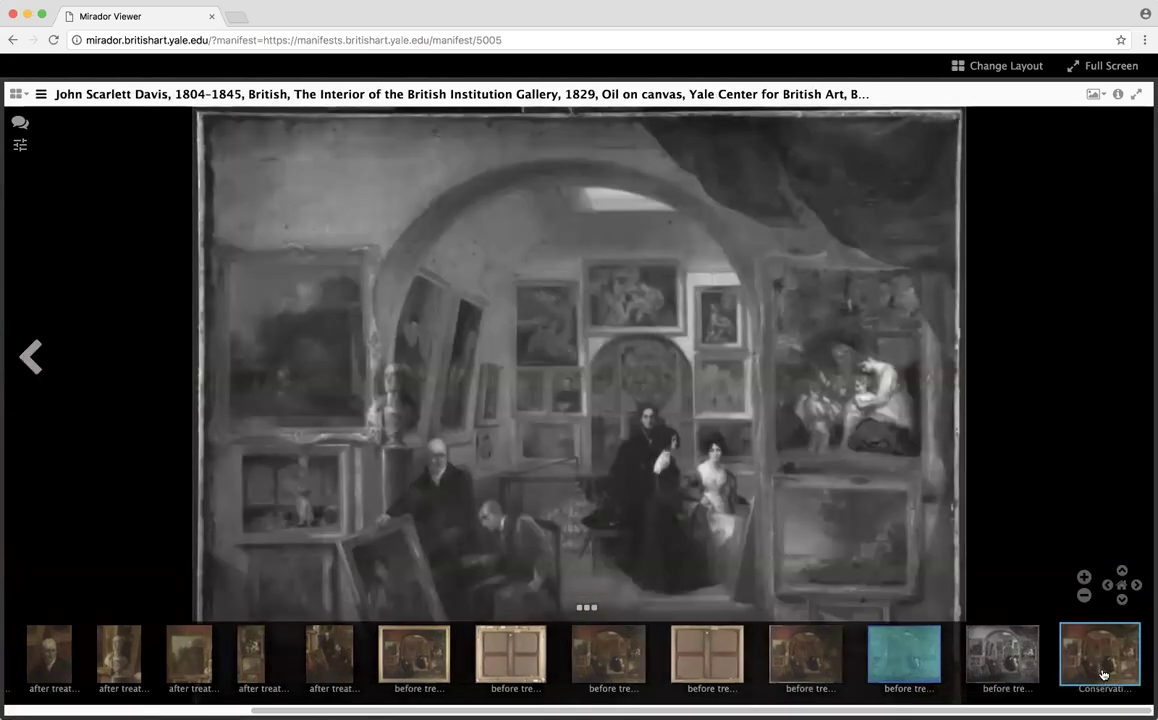
click(588, 608)
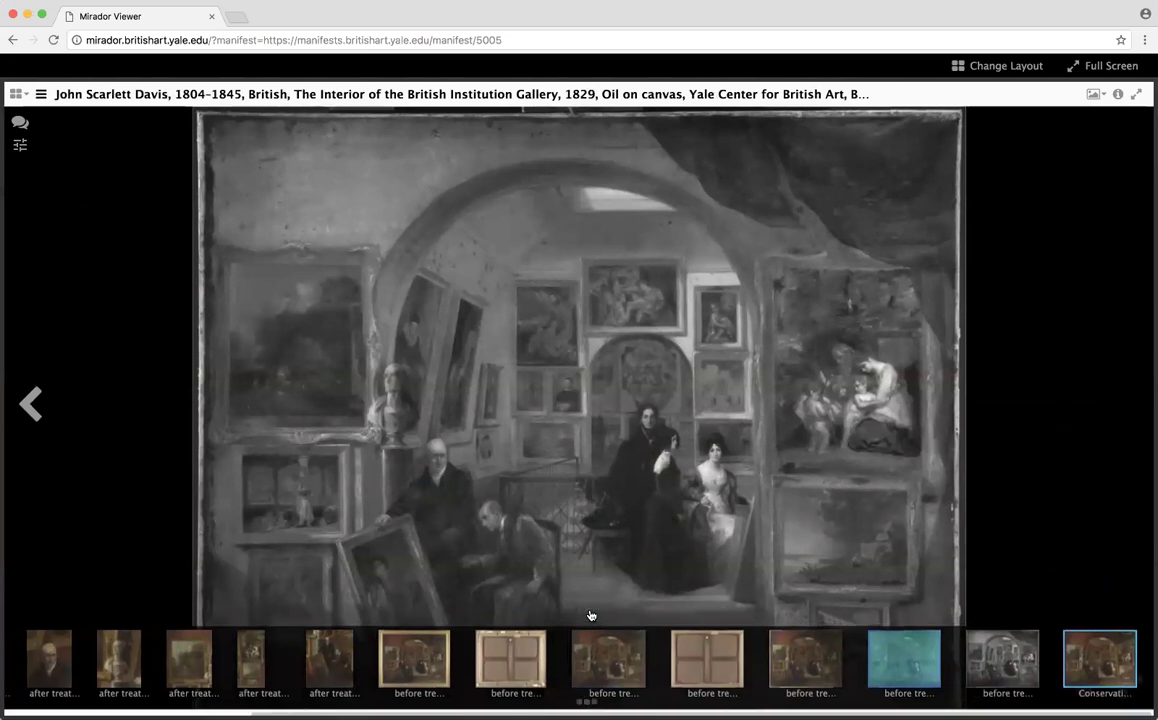
click(41, 95)
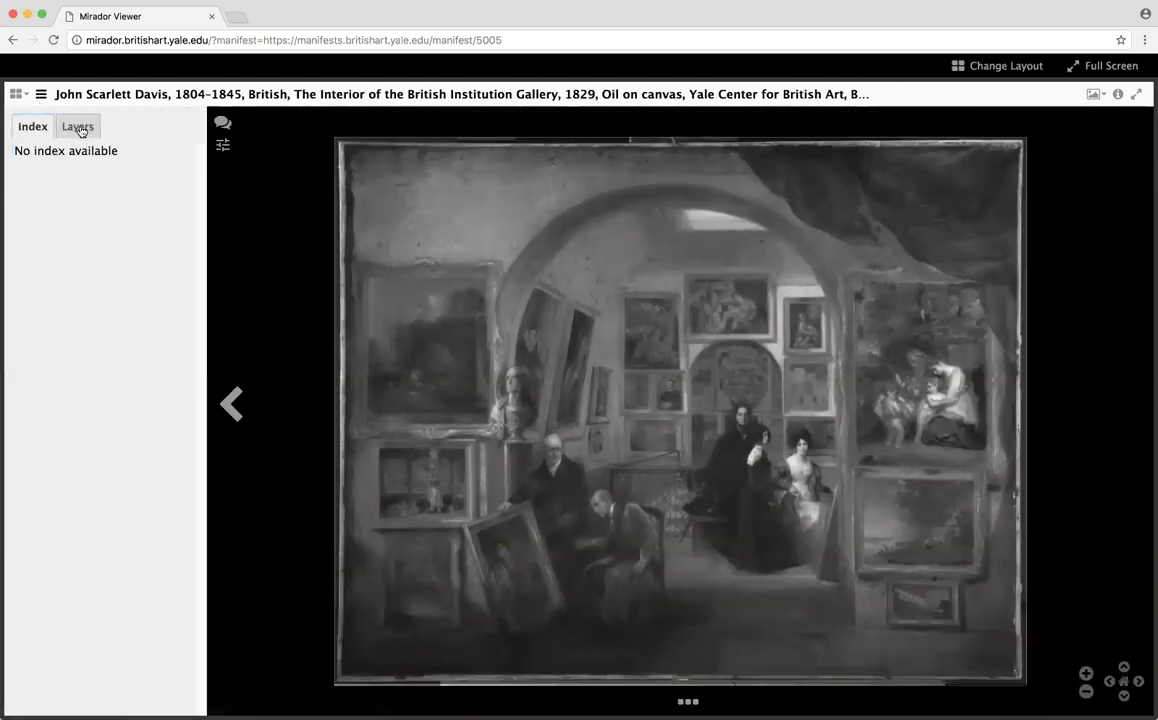
Step: Review the Layers list, where raking-light and IR Peca 904 layers are visible at 100% opacity
click(80, 128)
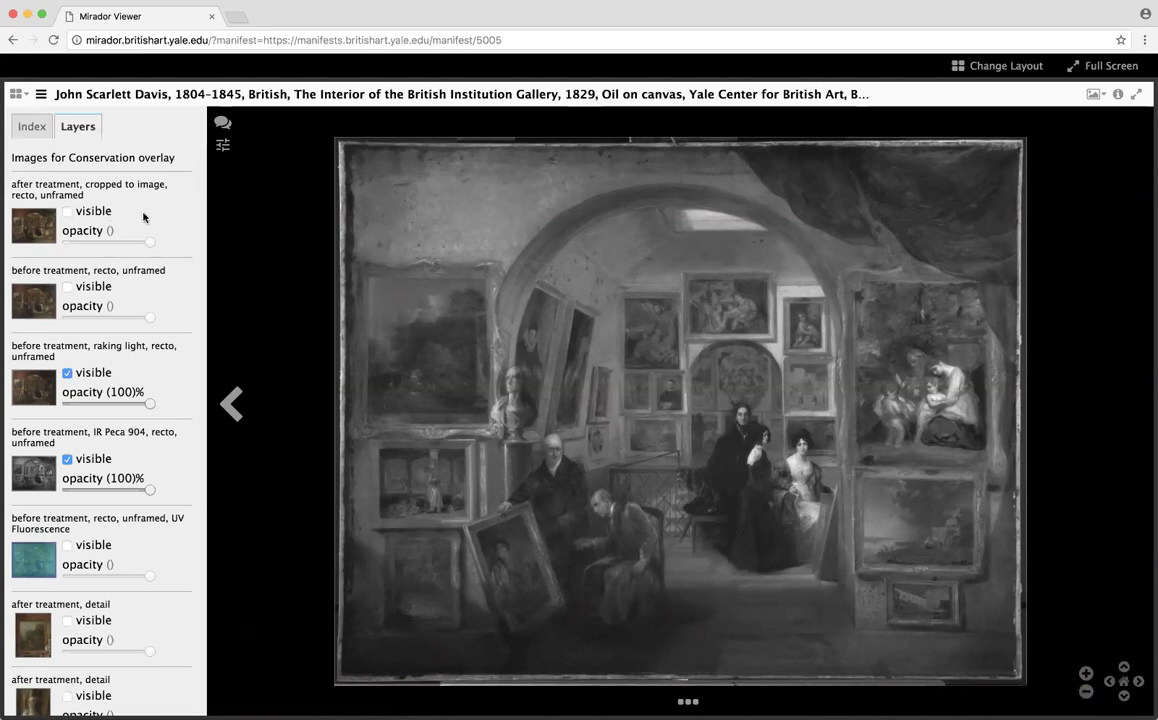
scroll(138, 418, down, 3)
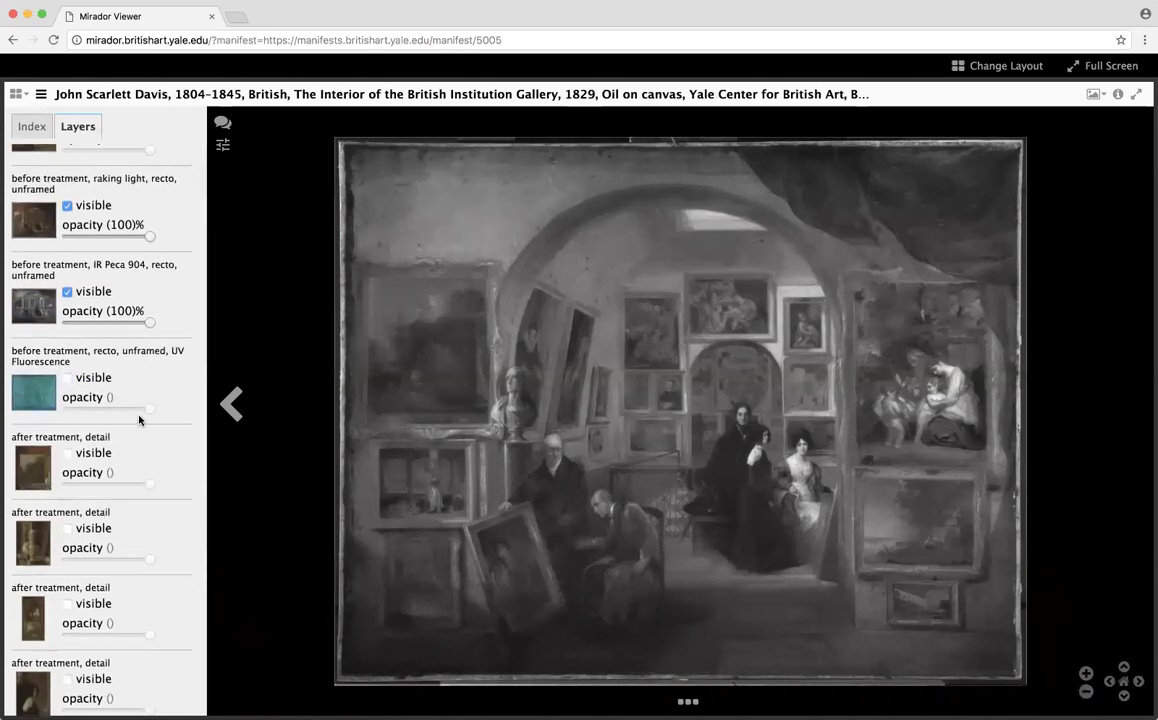
scroll(138, 420, down, 3)
scroll(138, 420, up, 6)
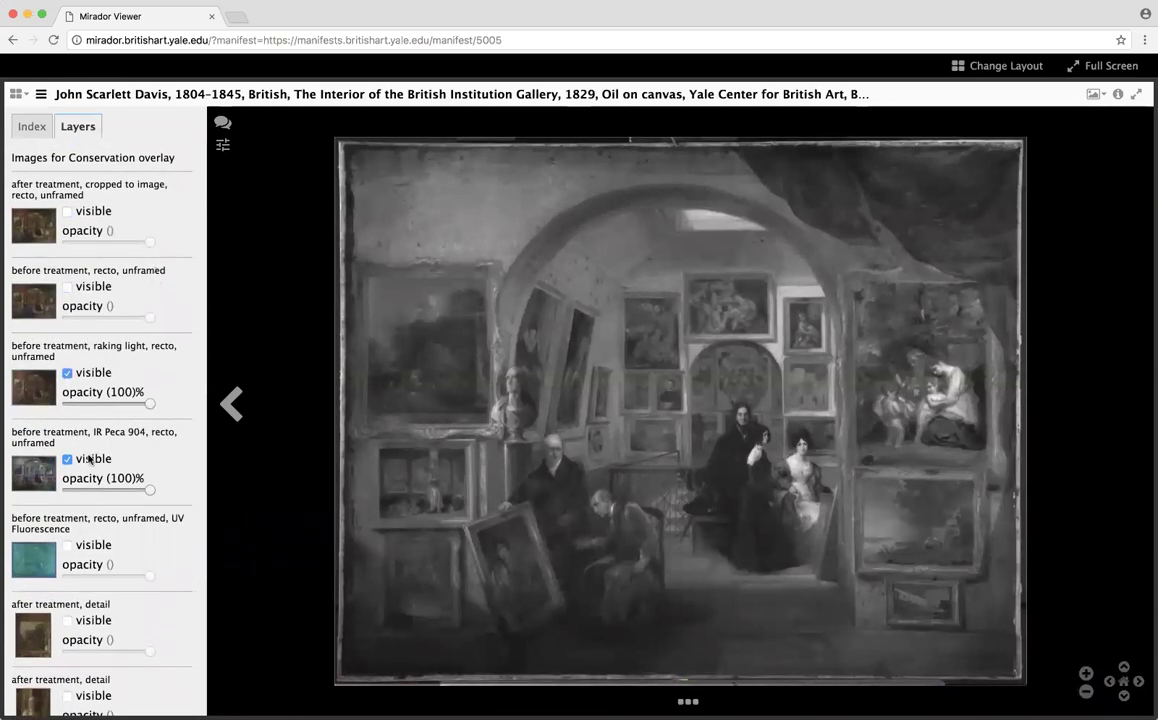
Step: Turn on the UV Fluorescence layer and adjust its opacity
click(66, 546)
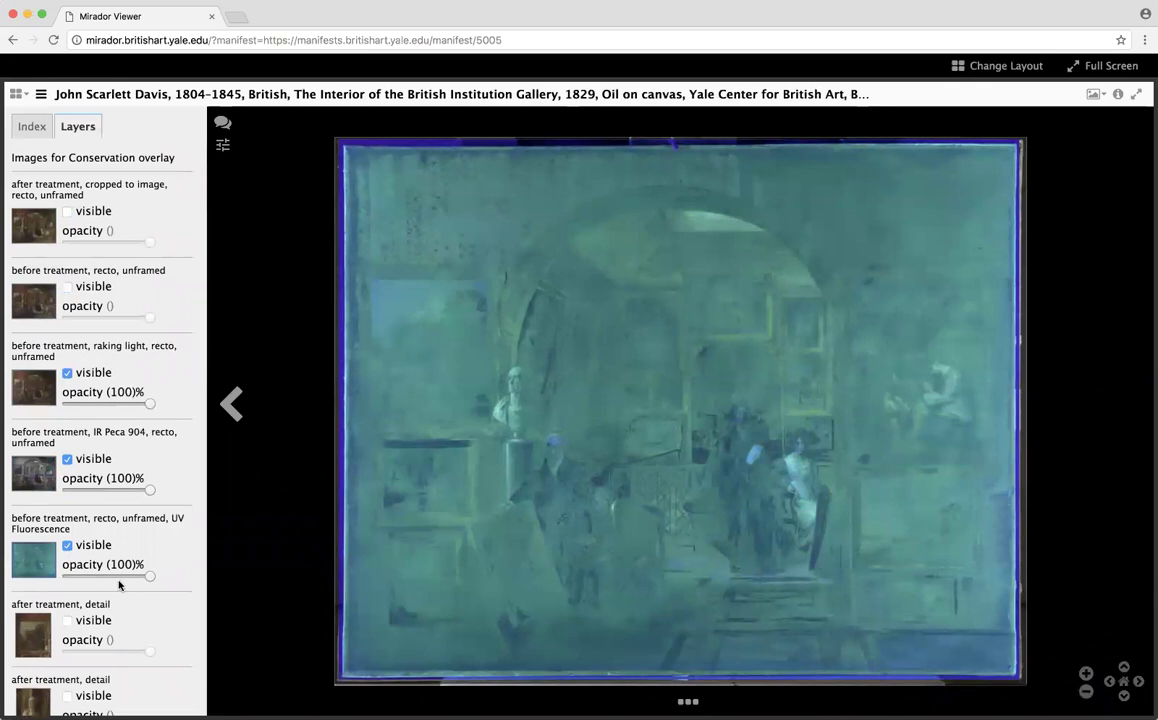
mouse_move(148, 579)
mouse_down()
mouse_move(103, 575)
mouse_move(167, 573)
mouse_up()
scroll(173, 607, down, 6)
scroll(173, 606, down, 1)
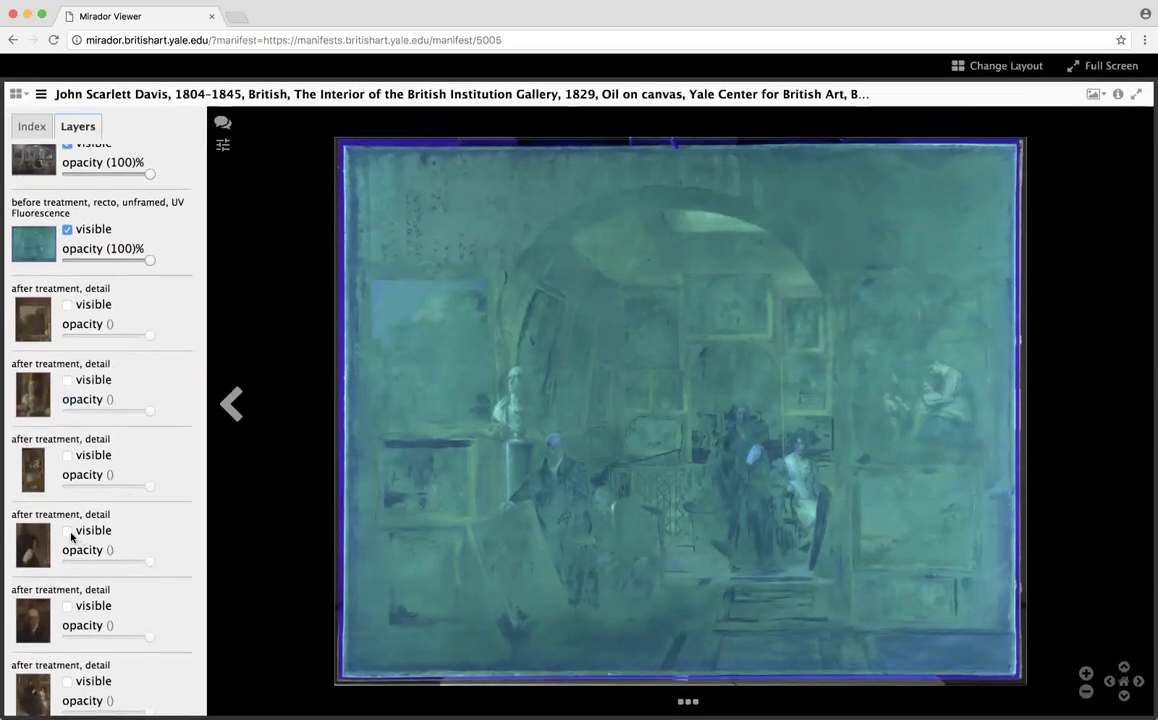
Step: Make the first, third, fourth and fifth after-treatment detail layers visible, keeping the second and last hidden
click(67, 531)
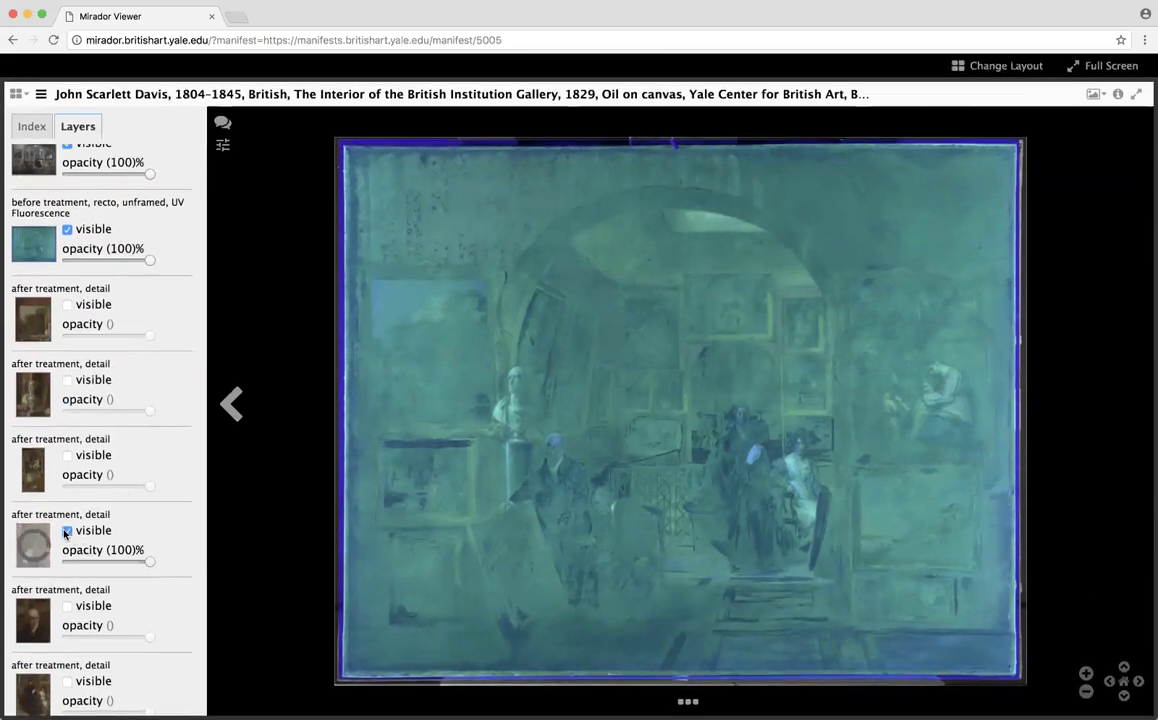
click(67, 606)
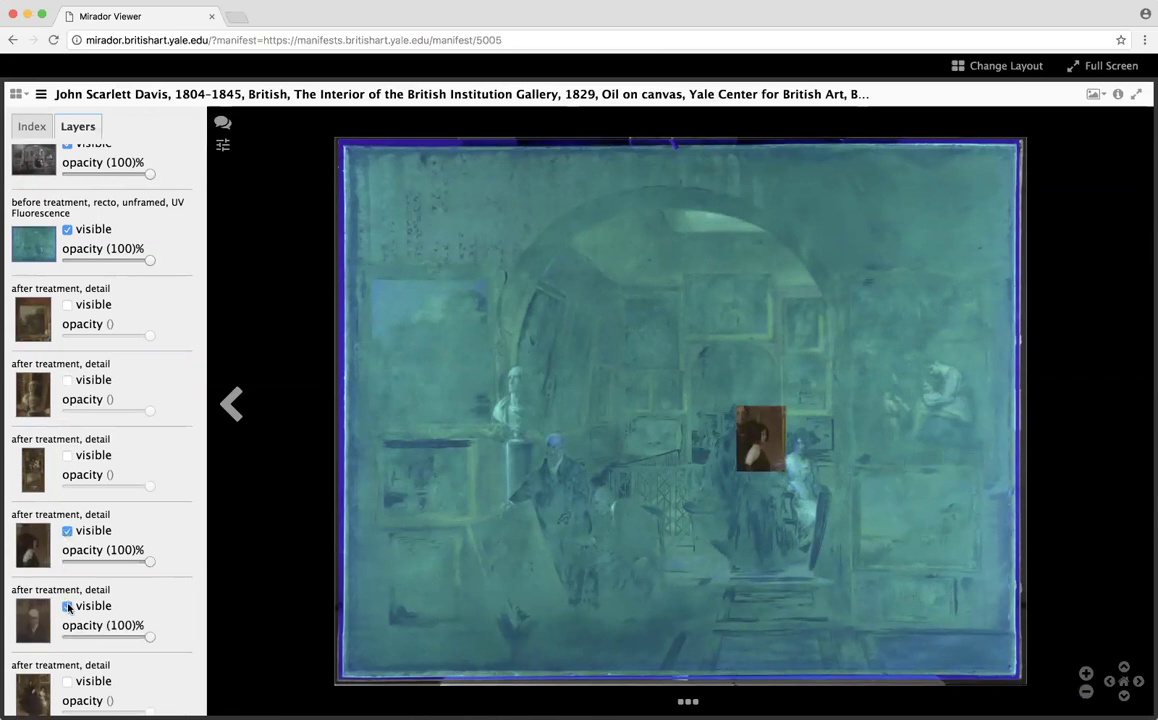
click(67, 681)
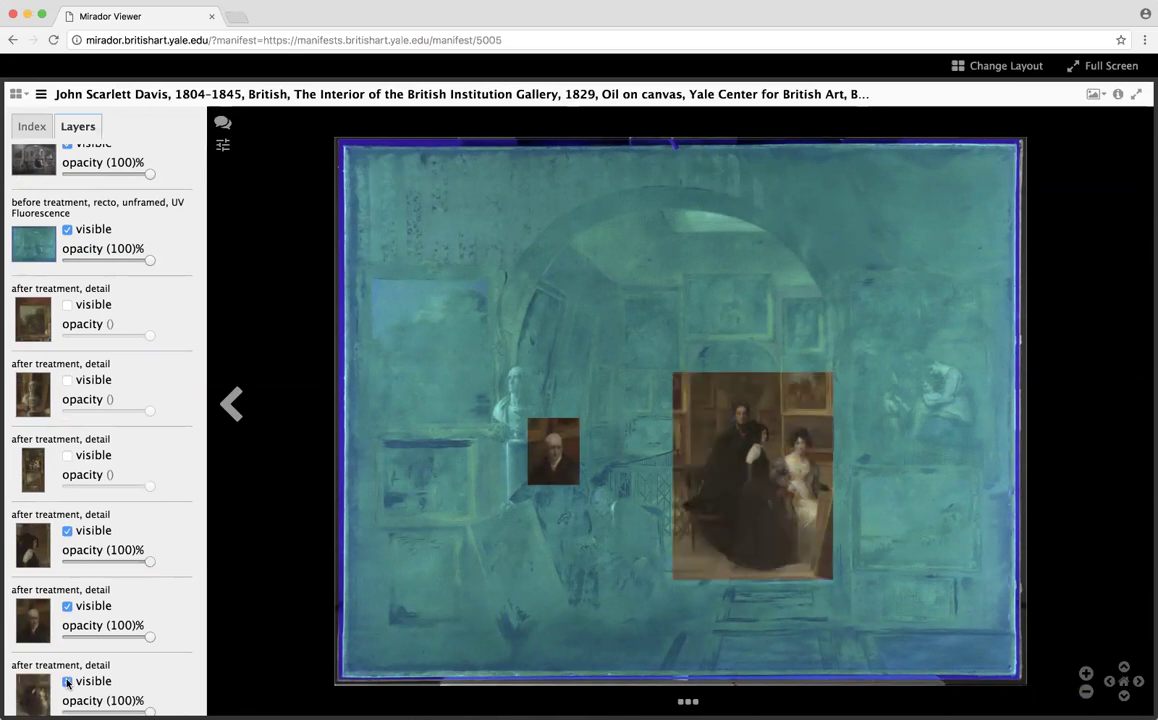
click(67, 681)
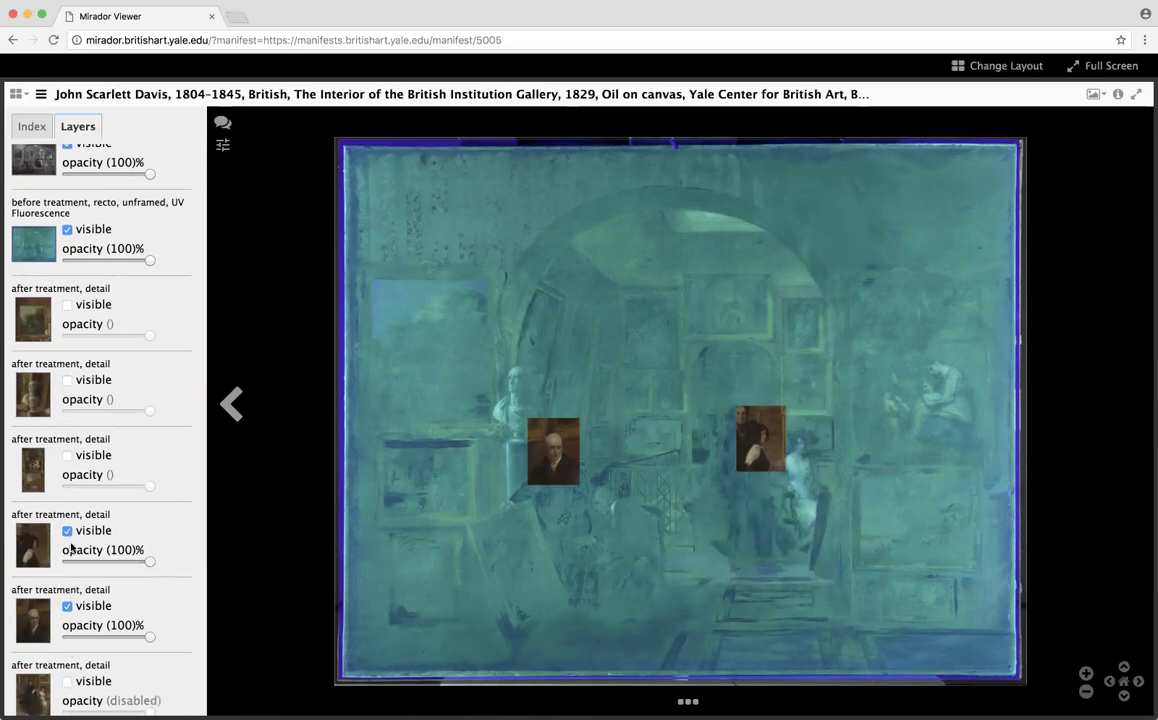
click(67, 456)
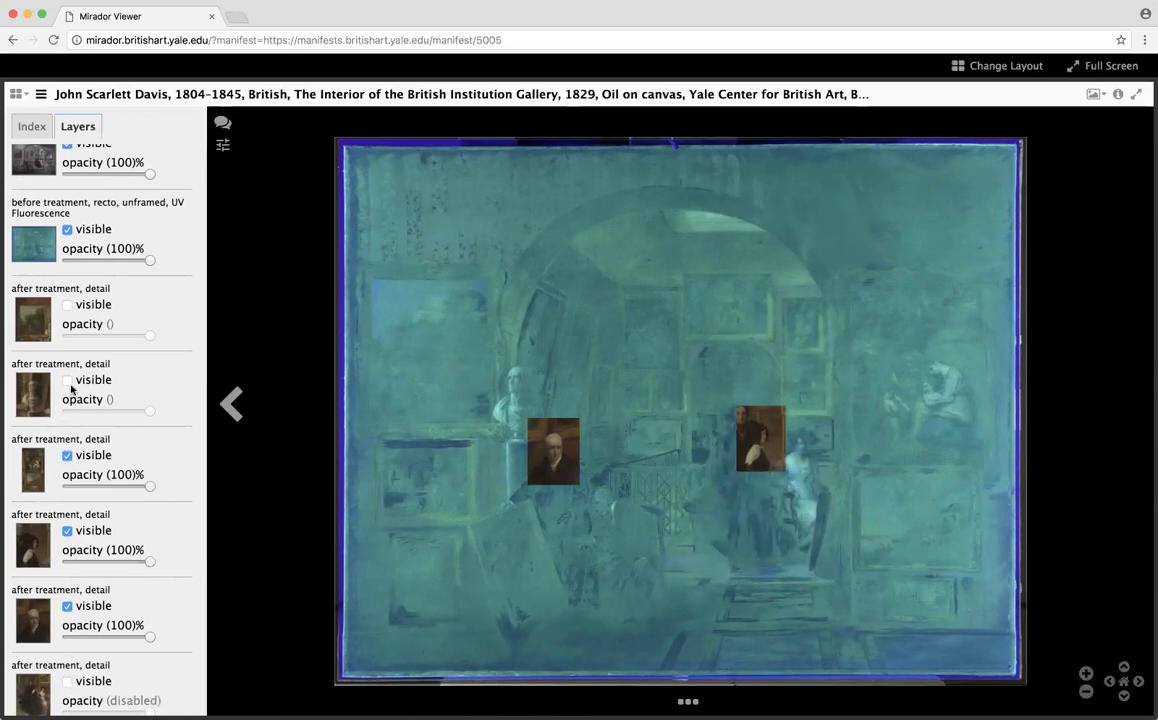
click(67, 305)
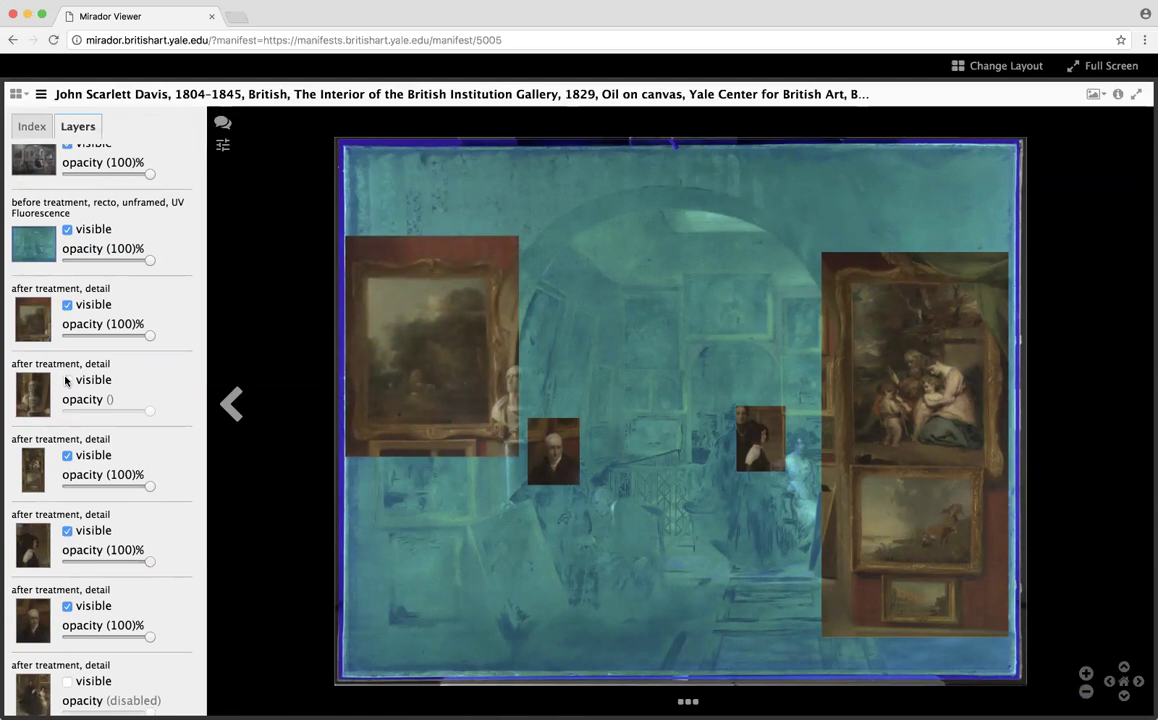
click(67, 380)
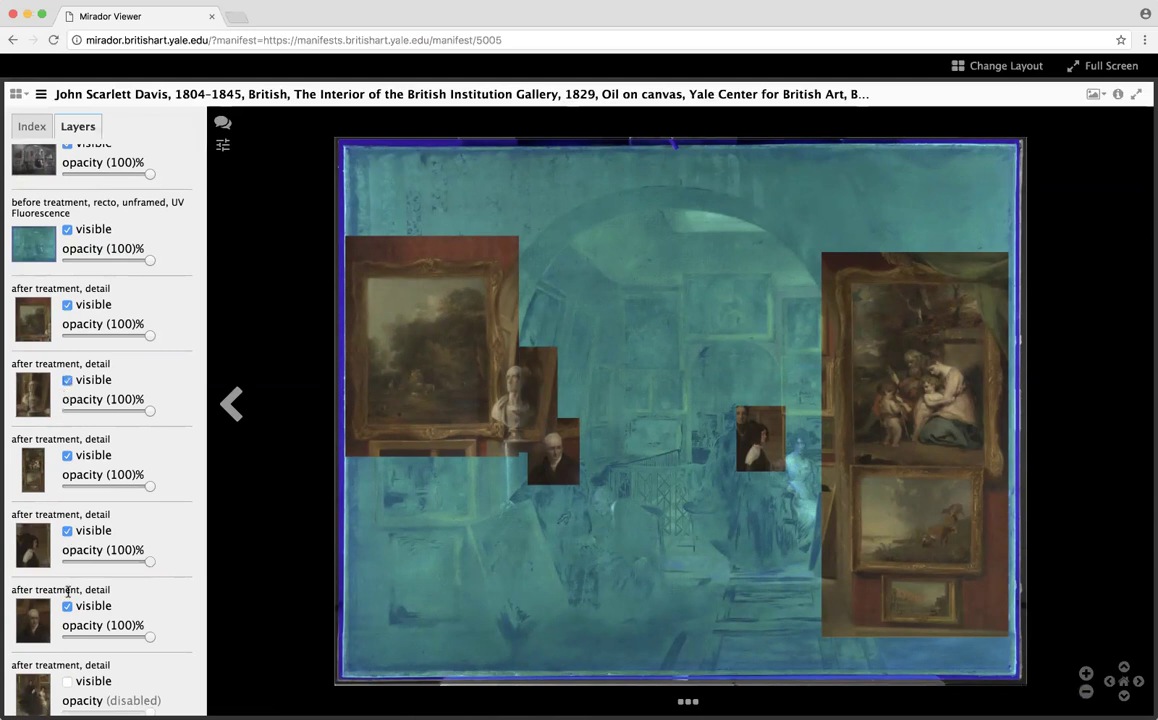
click(67, 380)
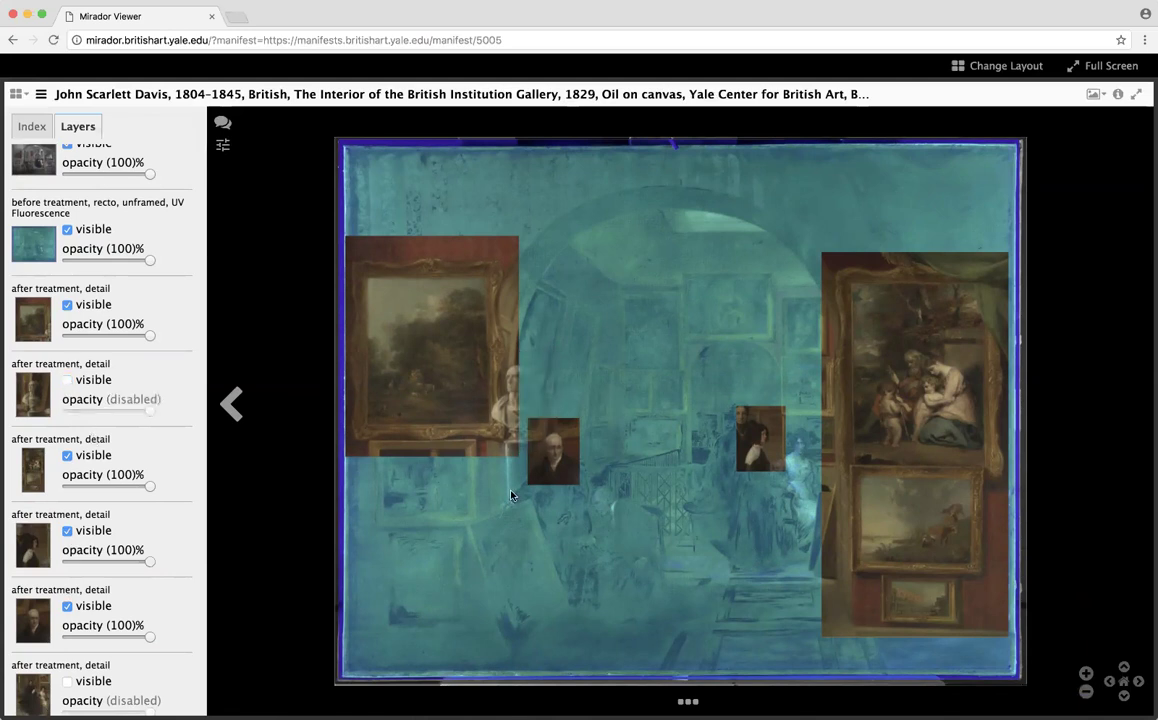
Step: Zoom into the seated man's portrait and centre his face
click(570, 457)
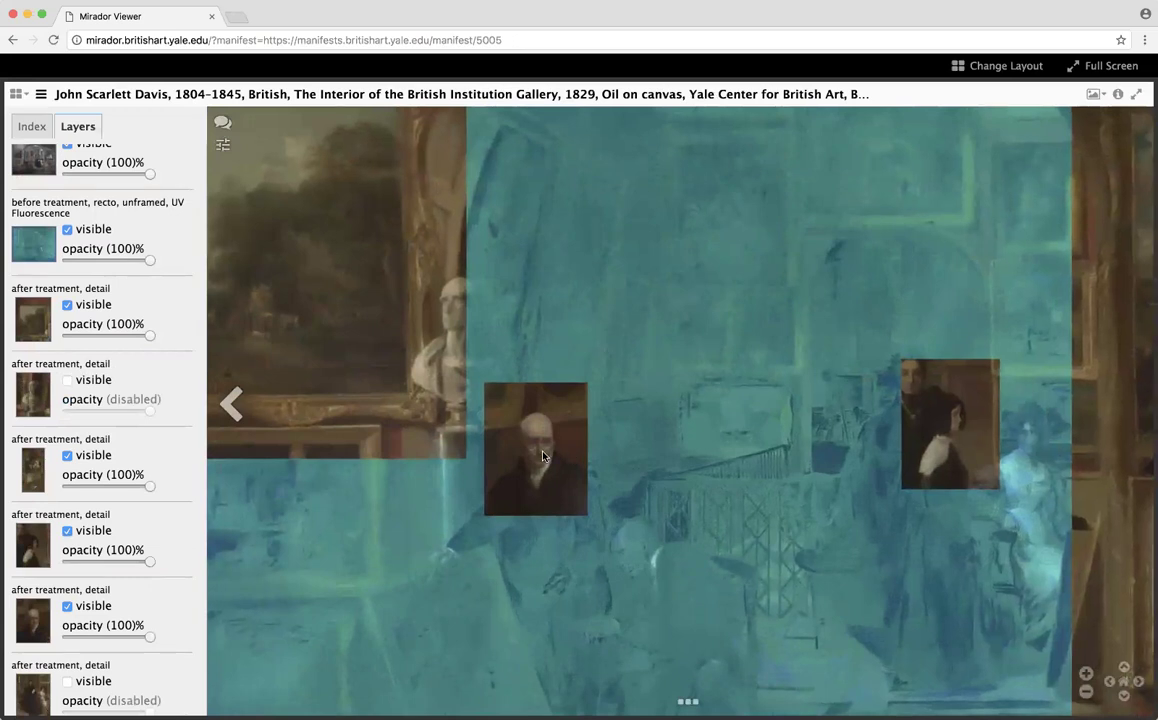
click(543, 456)
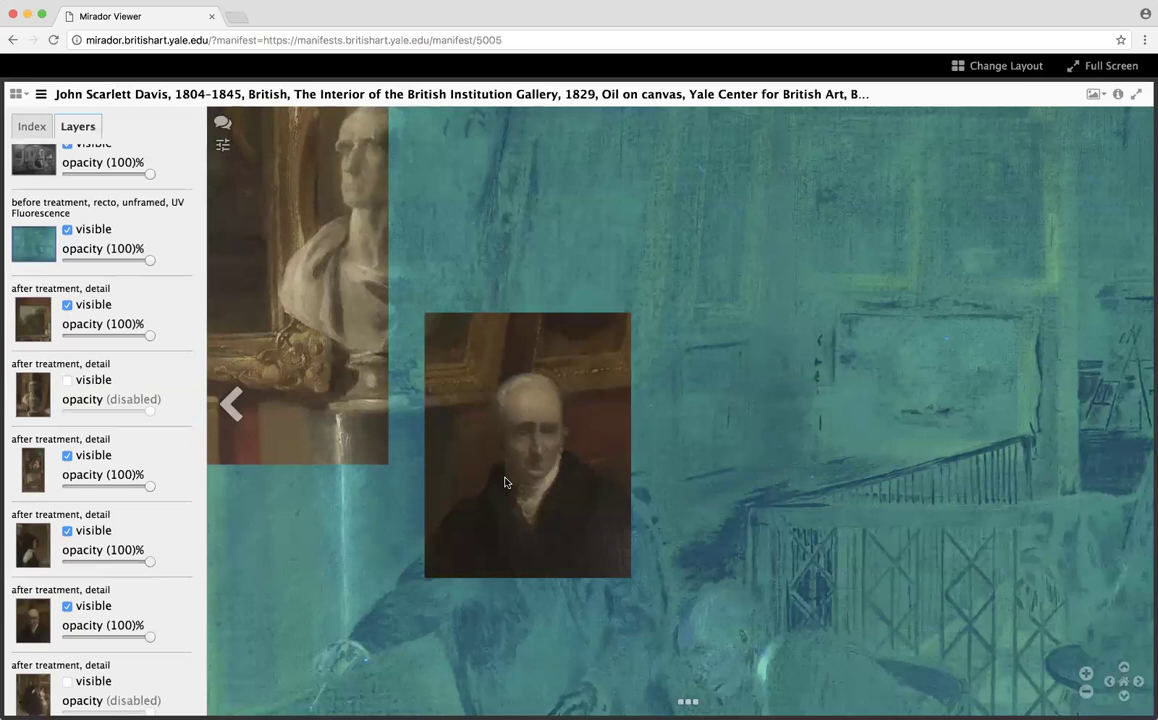
click(517, 427)
click(593, 409)
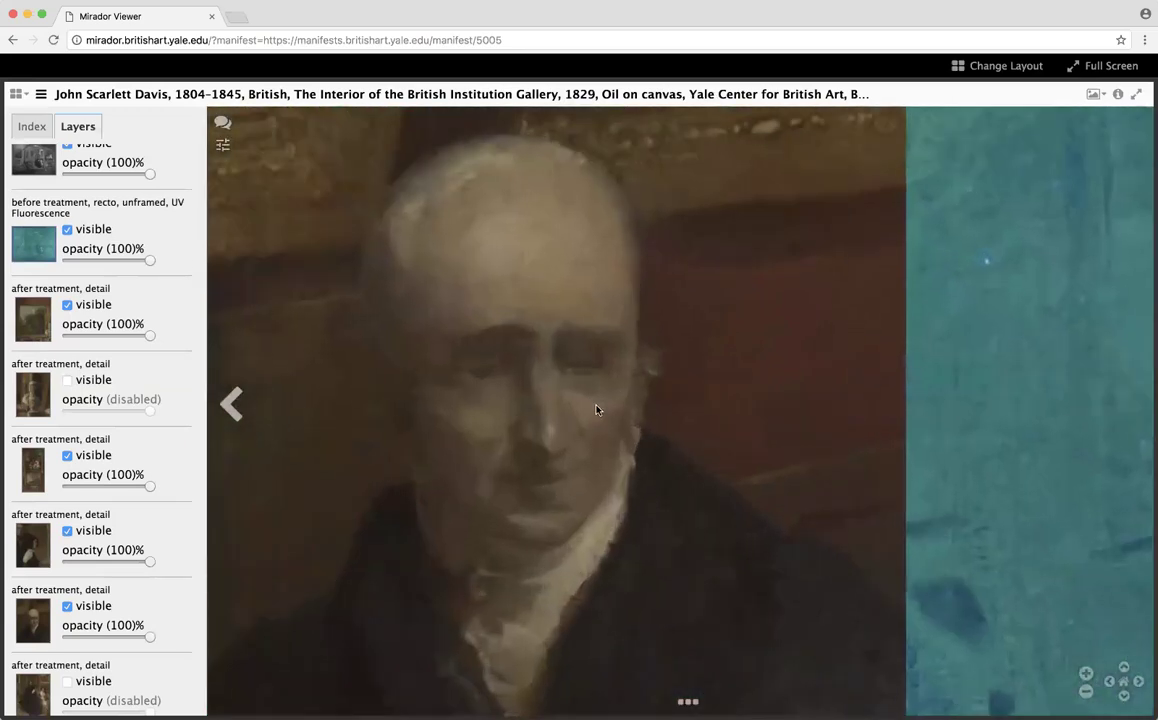
drag(600, 395, 672, 383)
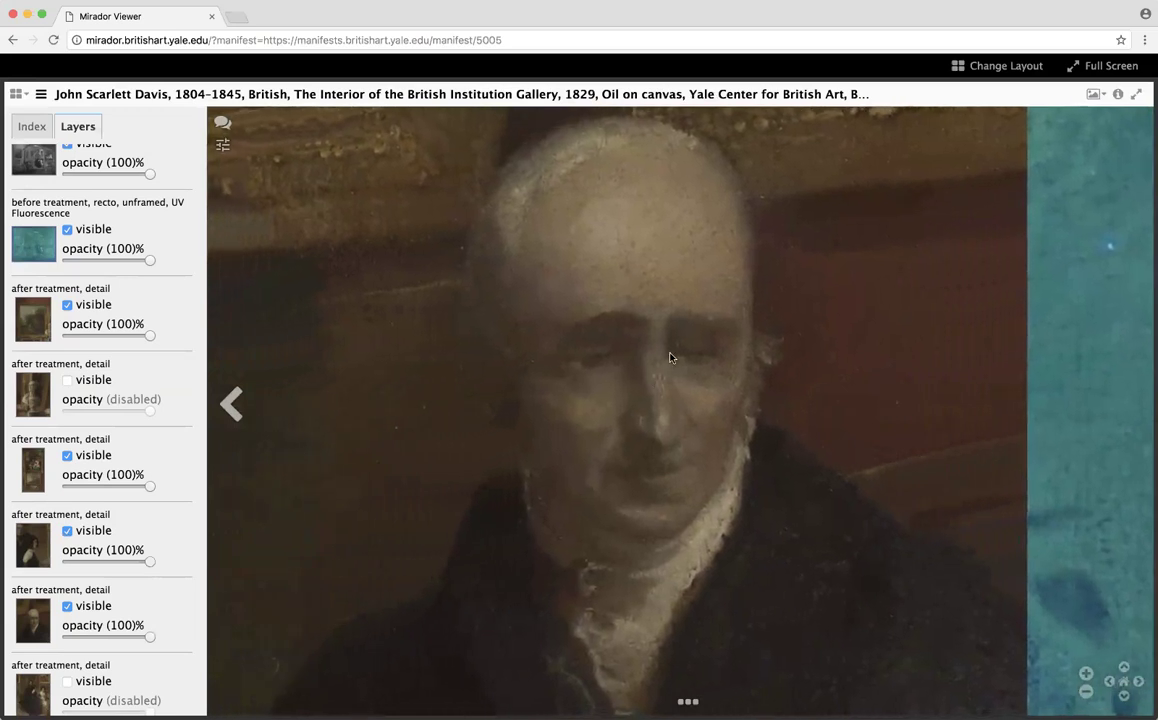
Step: Zoom back out and set the portrait detail layer to 96% opacity over the UV image
scroll(670, 357, up, 2)
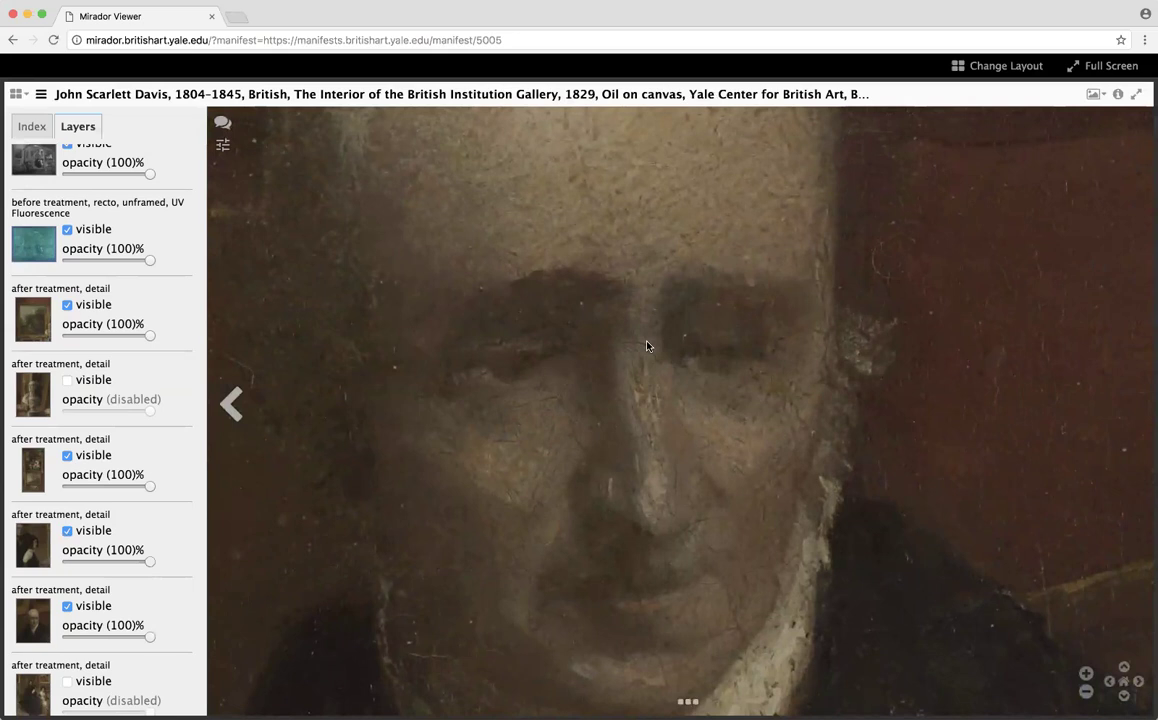
scroll(646, 346, up, 2)
scroll(646, 346, up, 2)
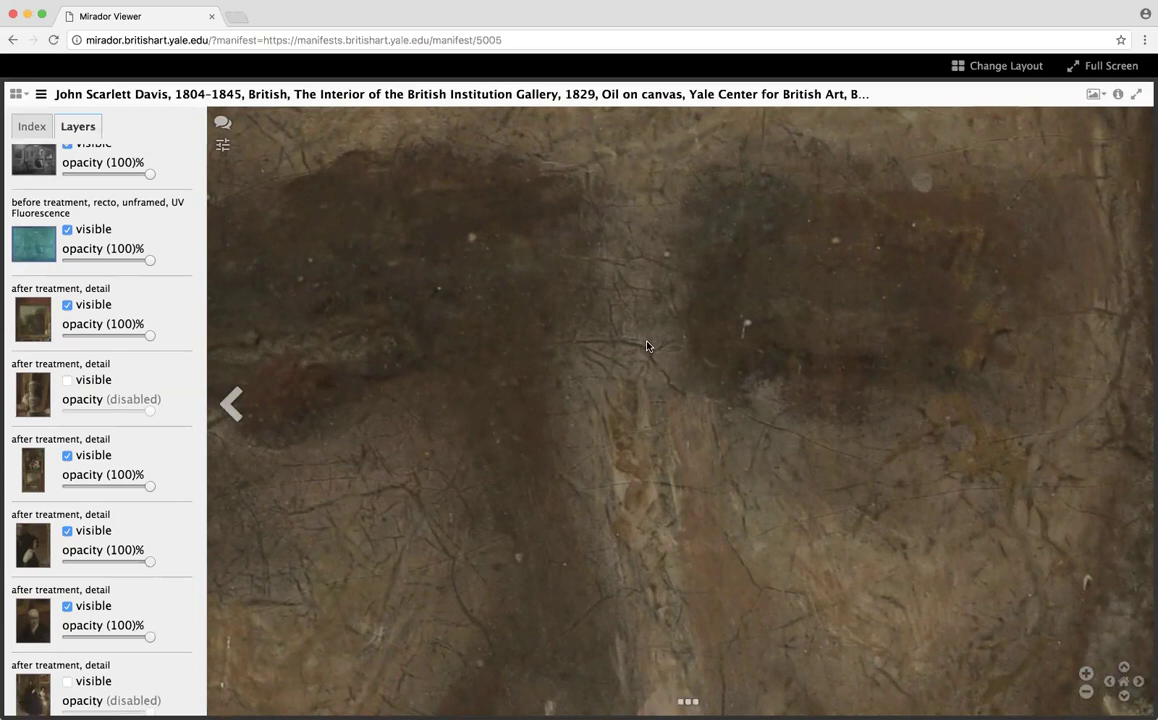
scroll(647, 346, down, 5)
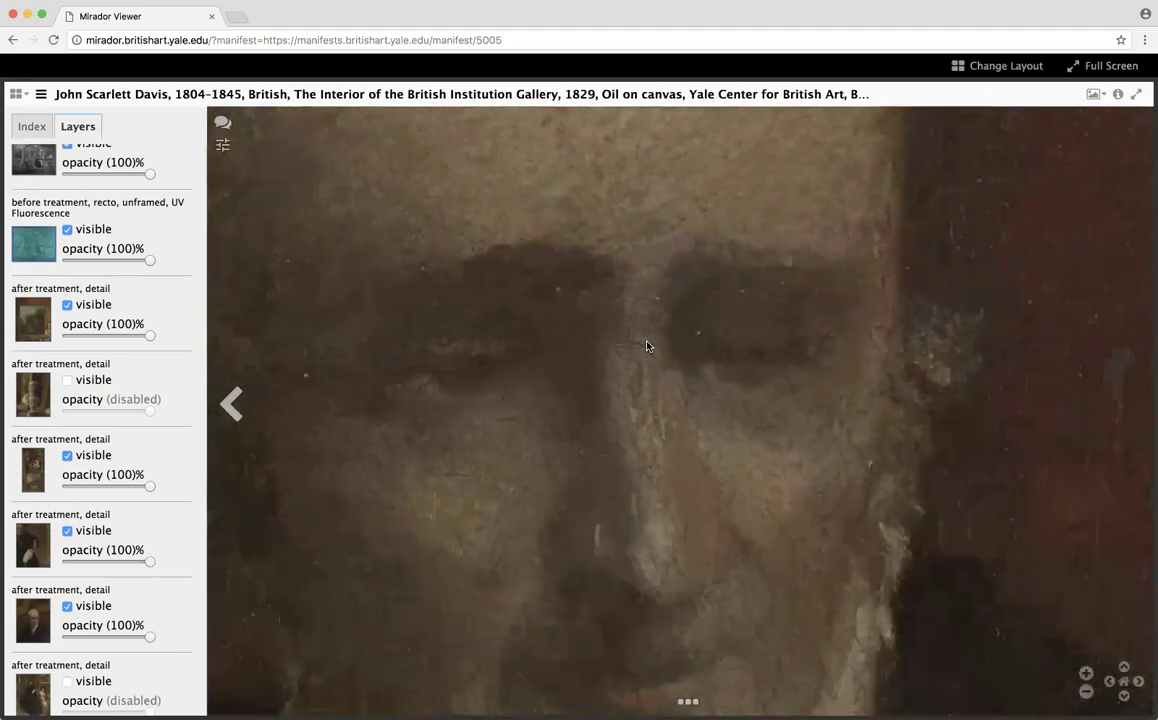
scroll(647, 346, down, 2)
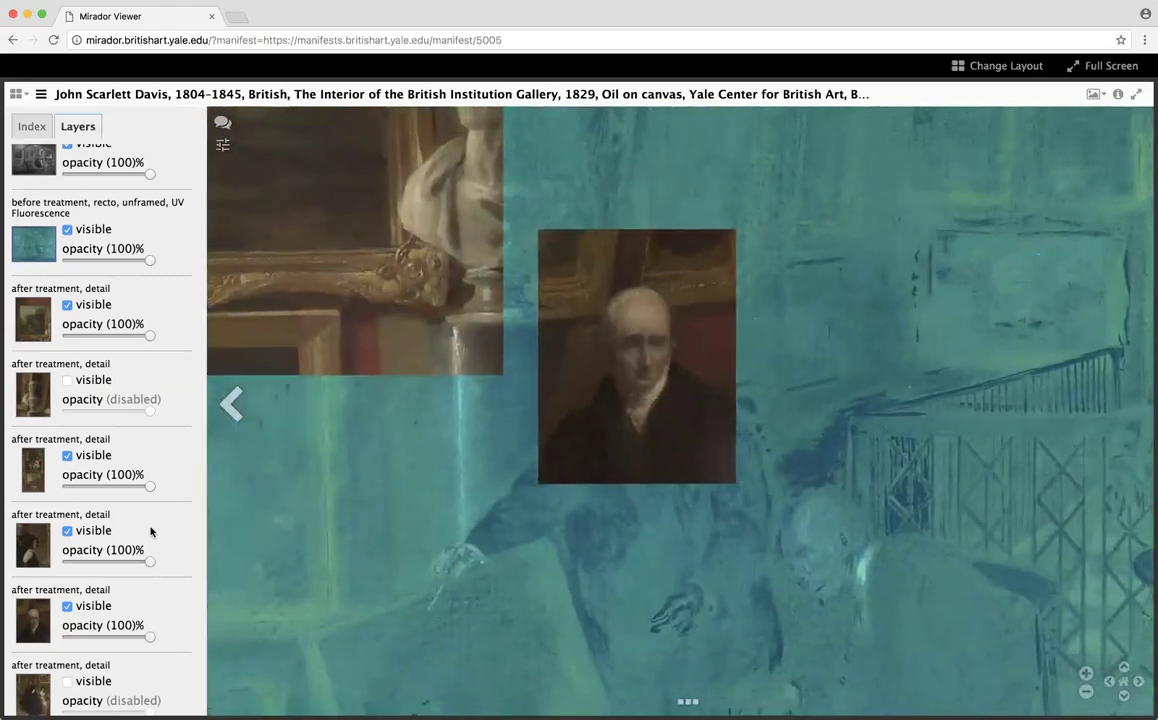
mouse_move(146, 638)
mouse_down()
mouse_move(54, 640)
mouse_move(147, 636)
mouse_up()
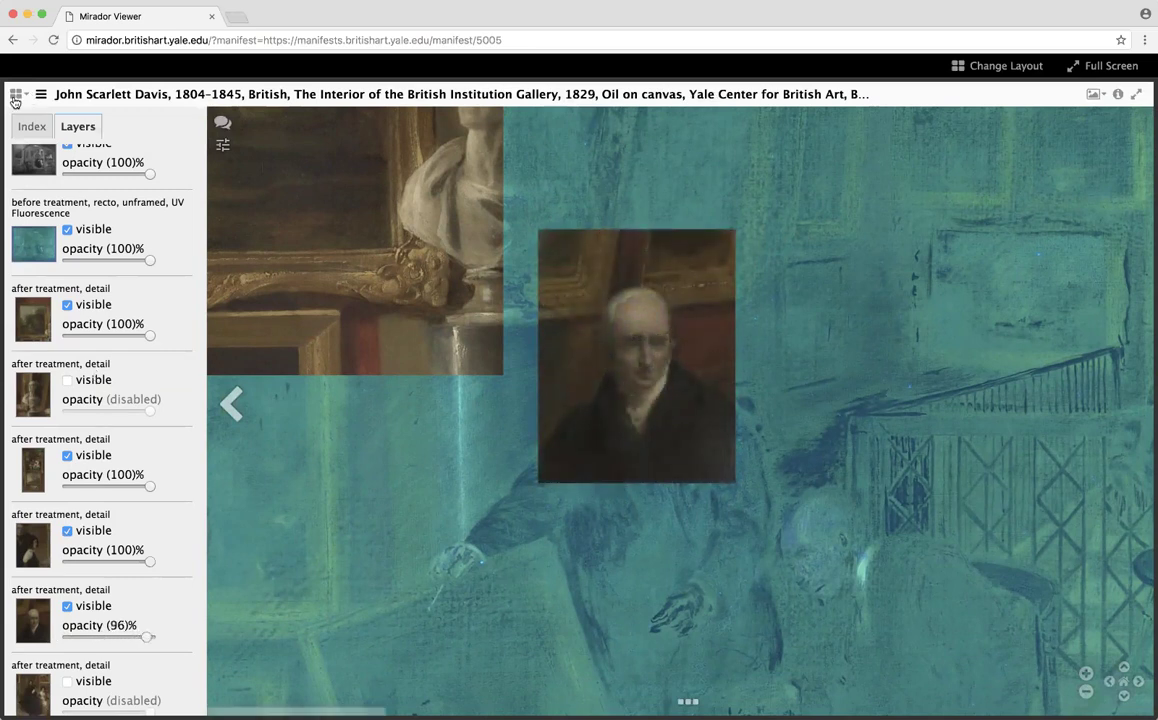
Step: Replace the object with the Reynolds Mrs. Abington portrait and display its Conservation overlay image
mouse_move(14, 96)
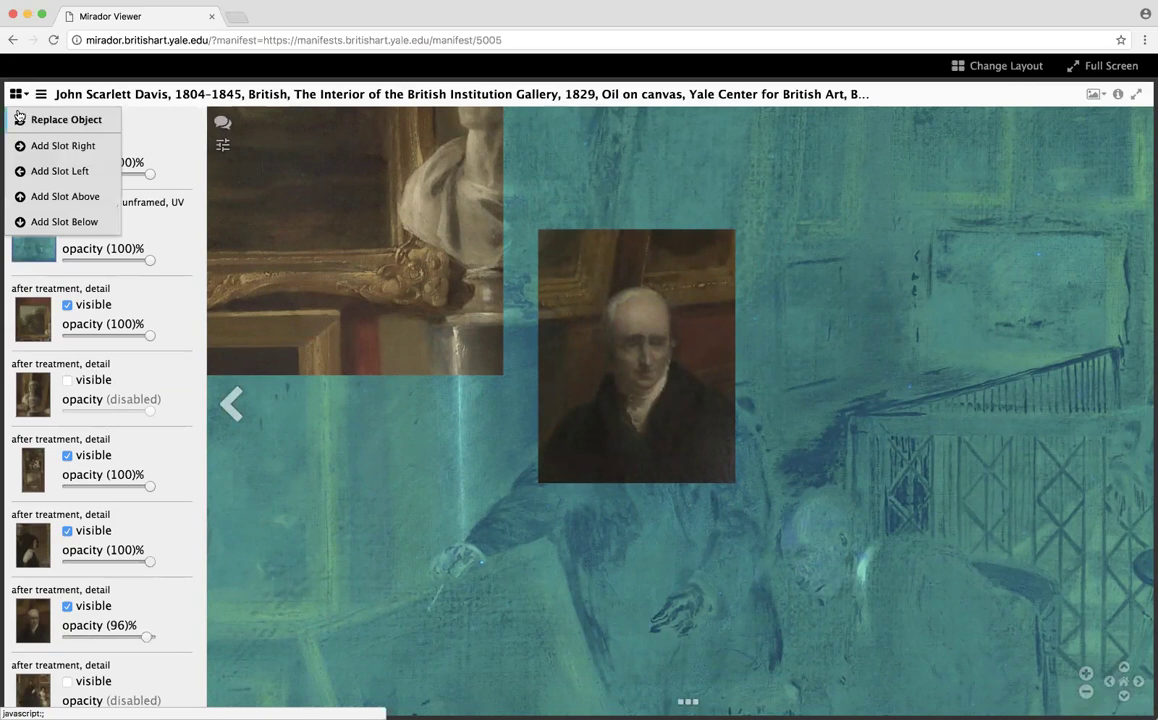
click(19, 118)
click(235, 256)
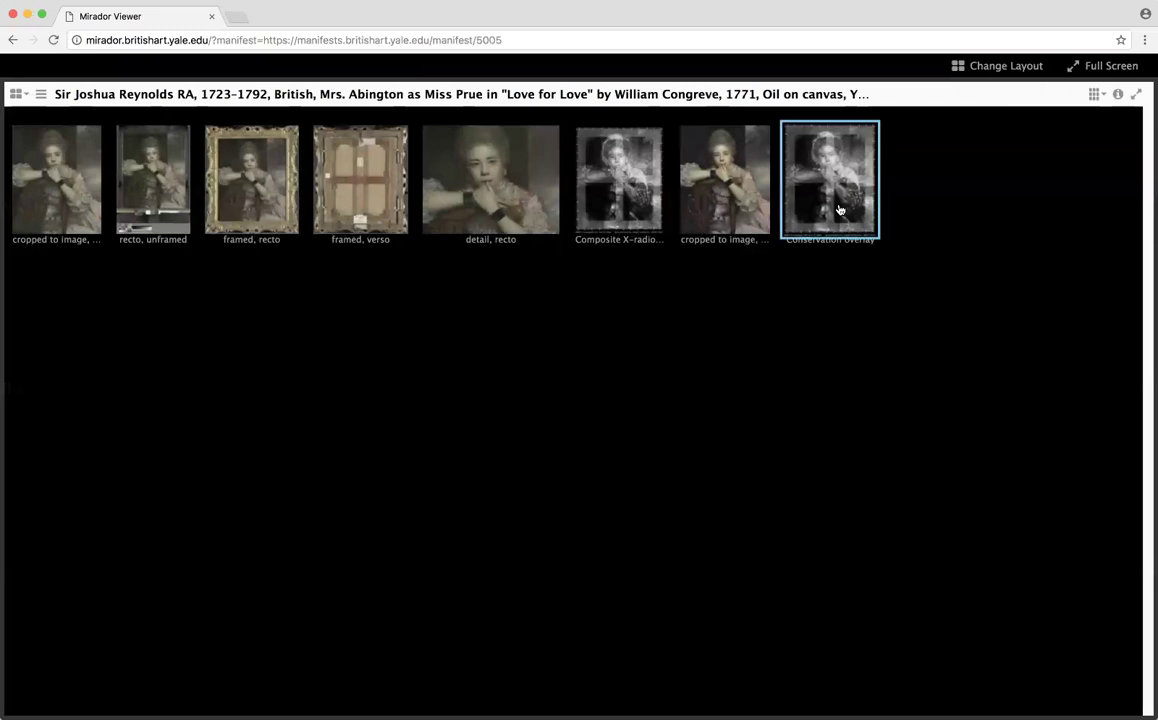
click(838, 209)
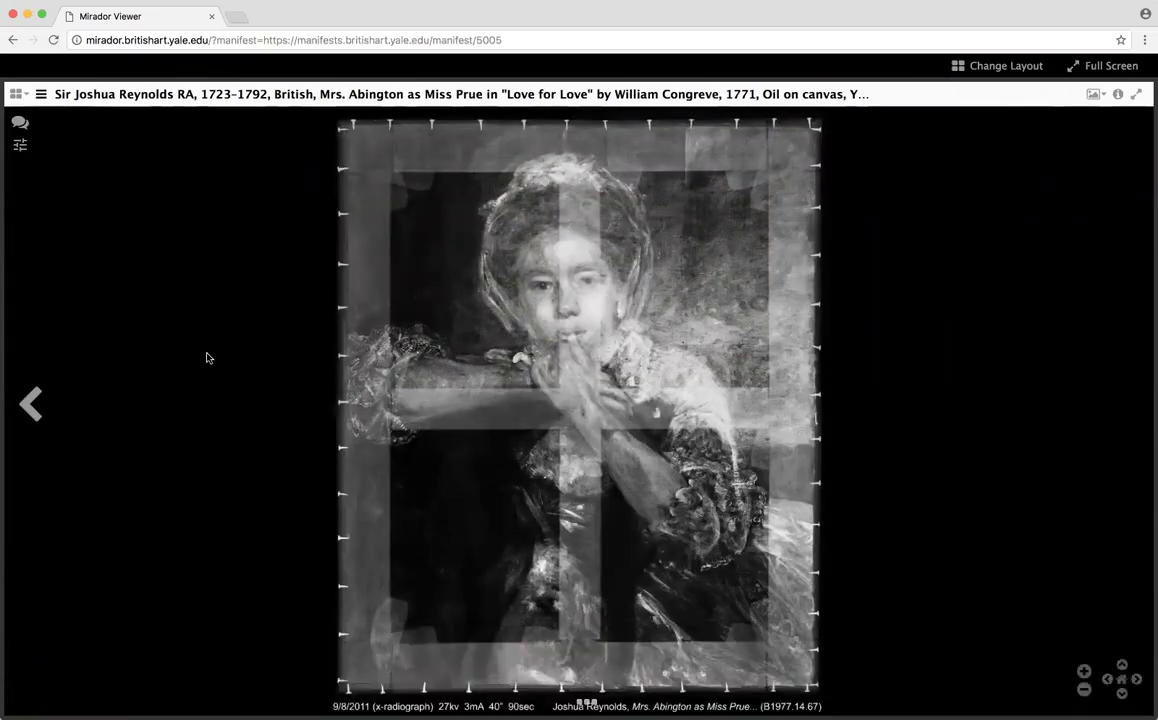
Step: Make the 'cropped to image, recto, unframed' colour layer visible in the Layers list
click(41, 101)
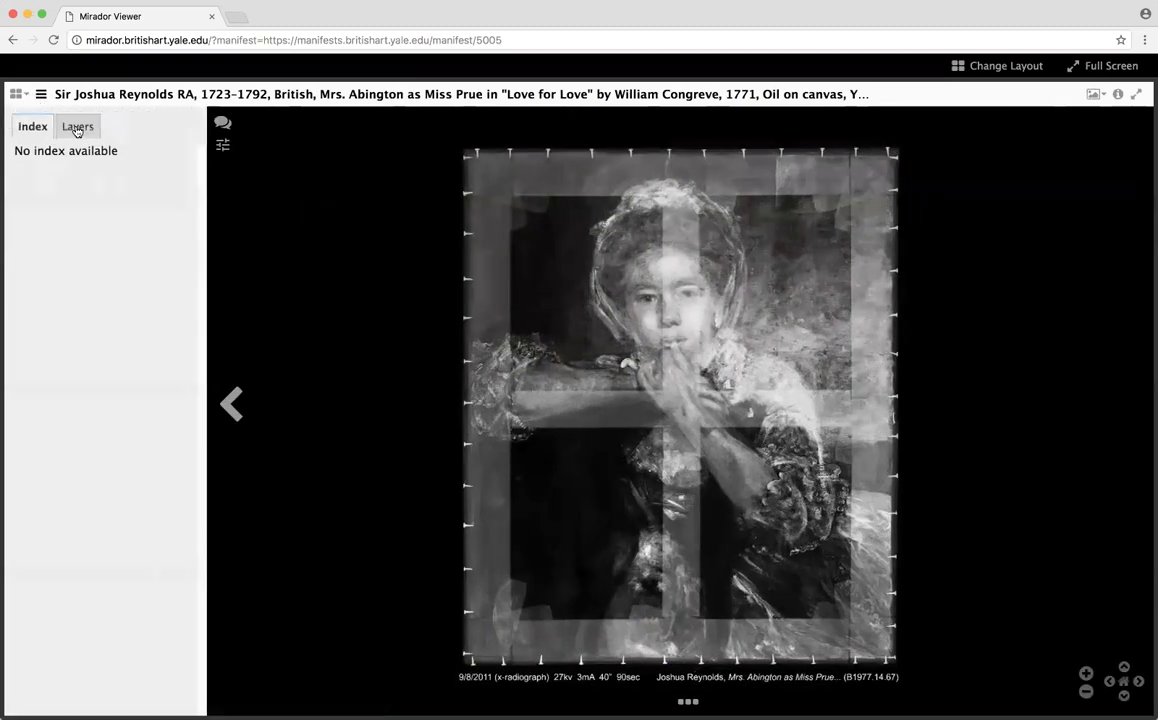
click(77, 127)
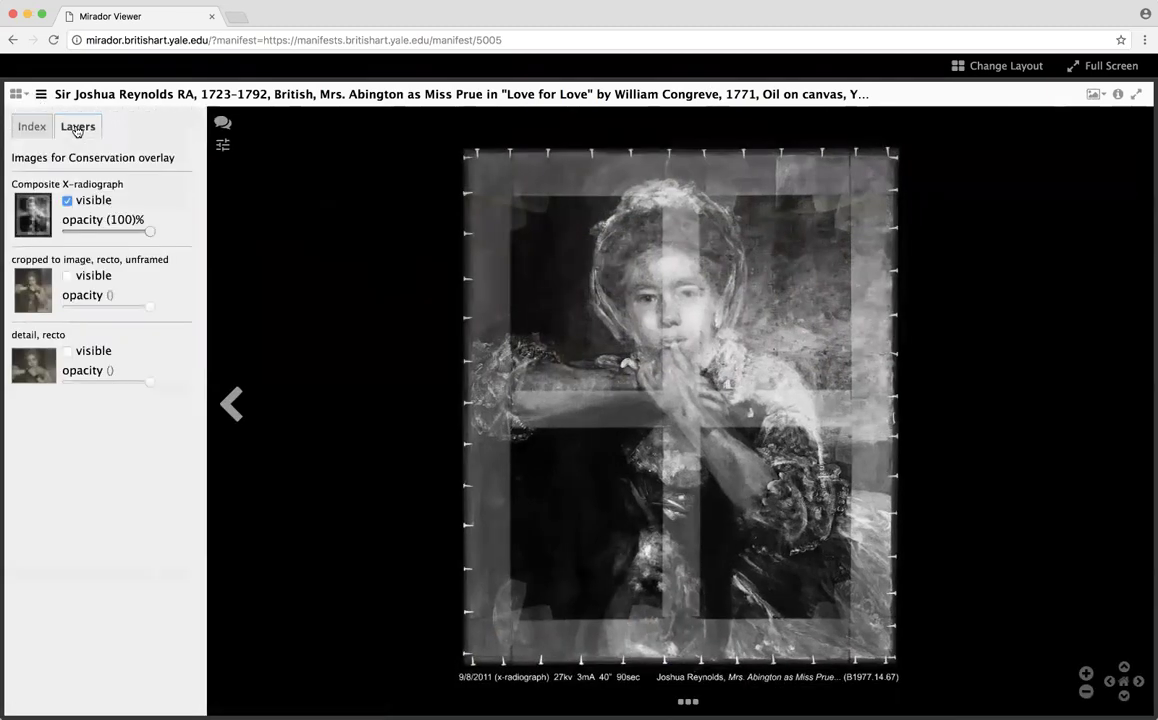
click(67, 276)
Step: Fade the colour layer against the X-radiograph to compare, leaving it at 96% opacity
scroll(667, 243, up, 5)
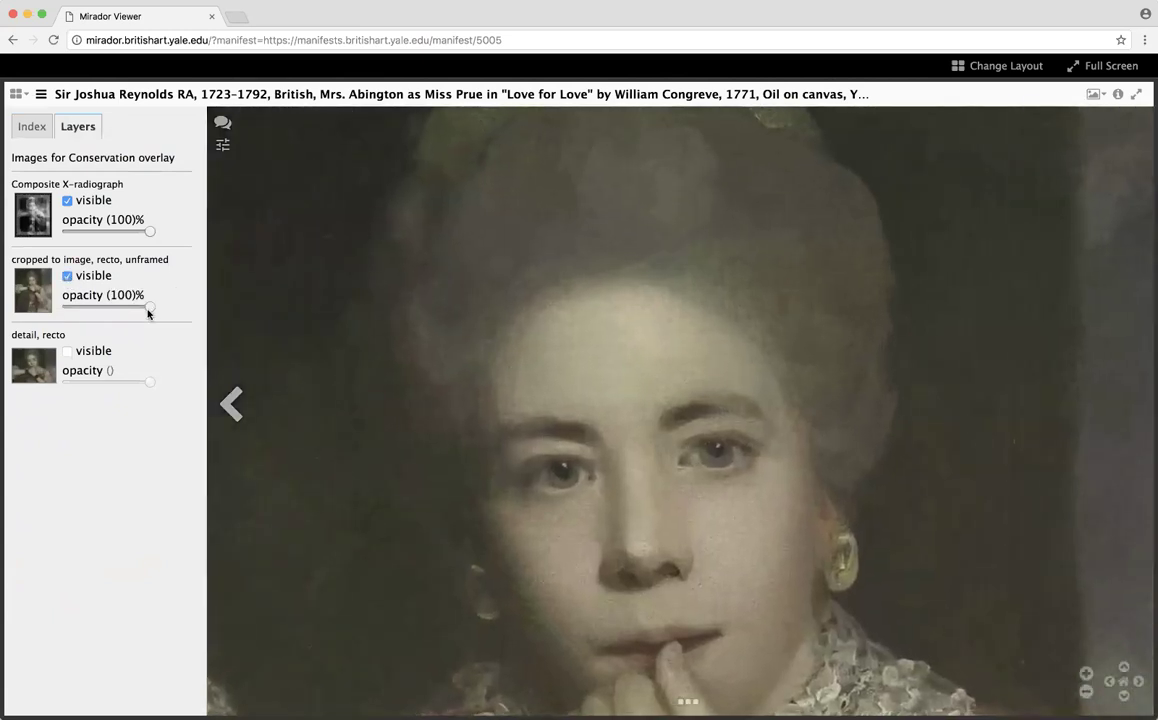
drag(148, 312, 60, 309)
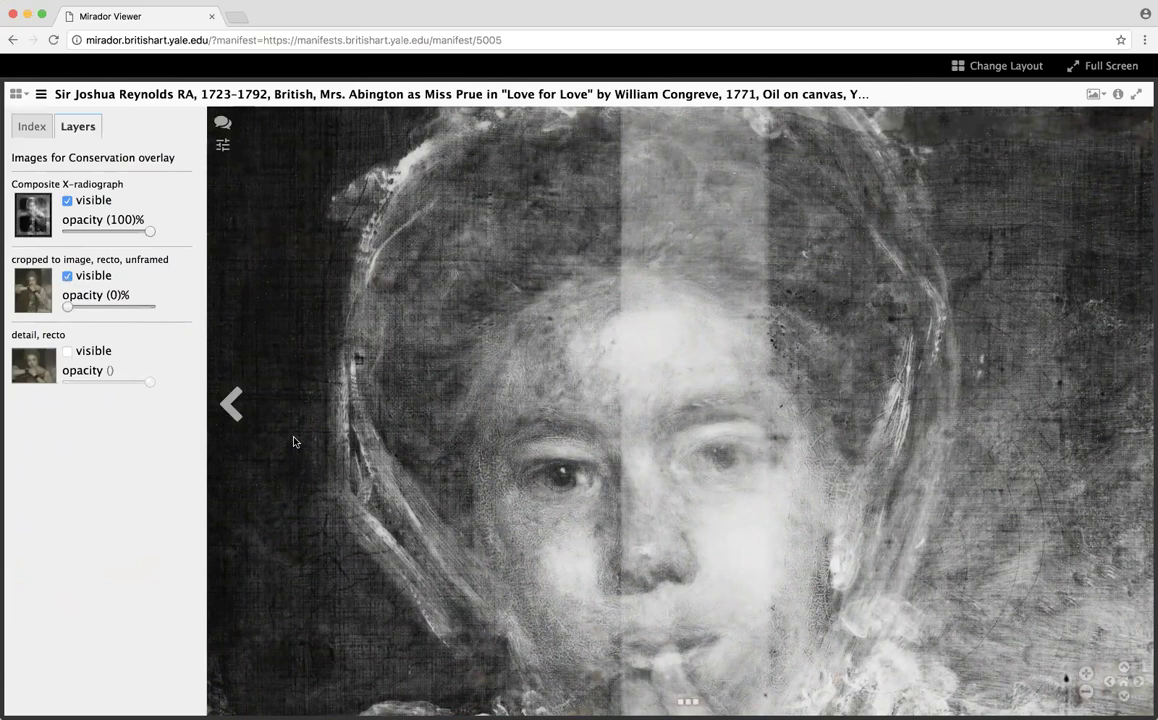
drag(62, 305, 156, 309)
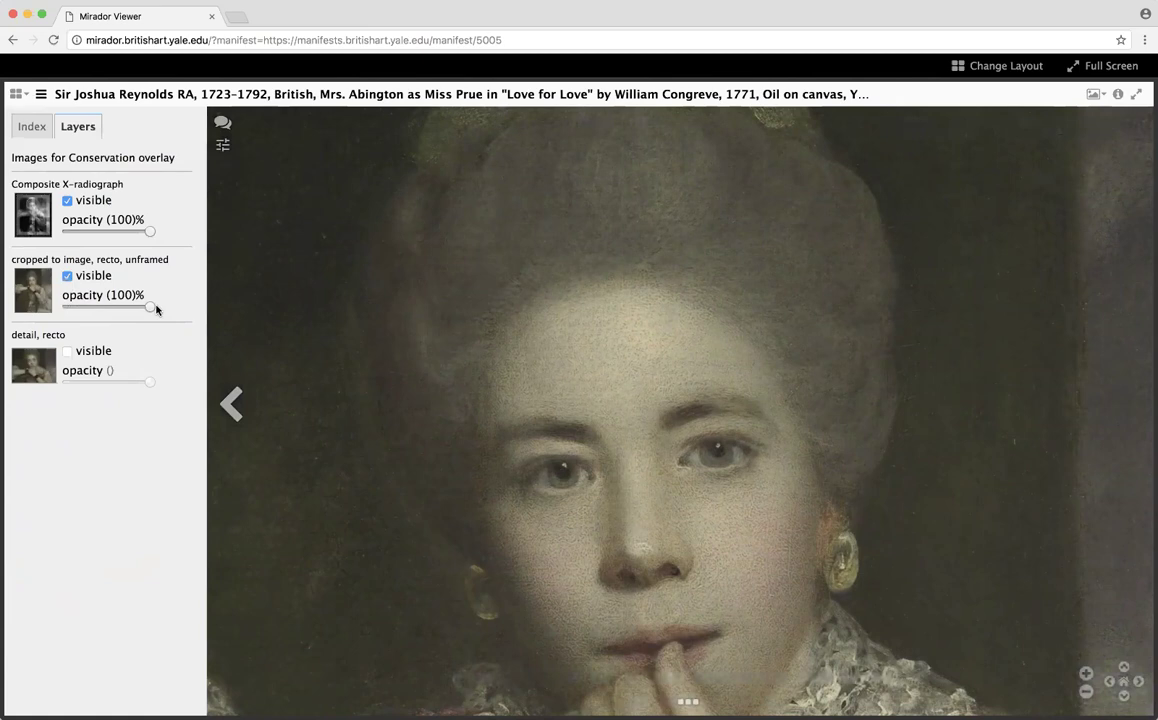
mouse_move(151, 309)
mouse_down()
mouse_move(70, 308)
mouse_move(146, 305)
mouse_up()
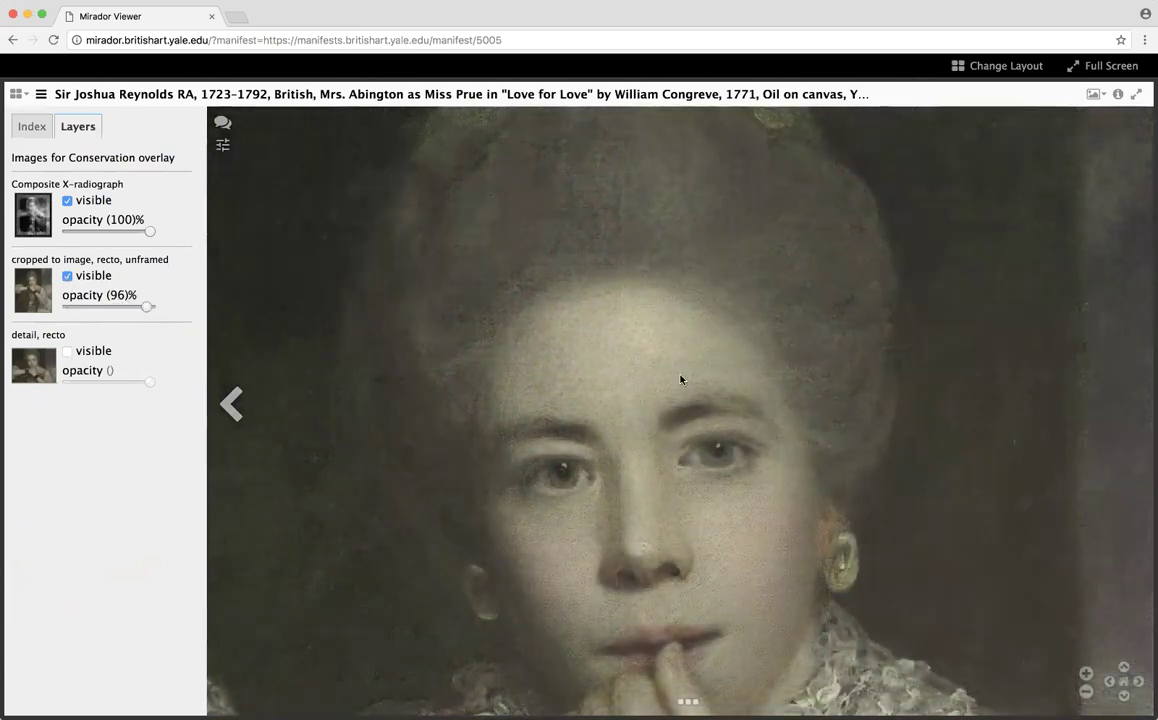
Step: Zoom out to show the full Mrs. Abington portrait with its blended layers
scroll(680, 376, down, 2)
scroll(680, 376, down, 5)
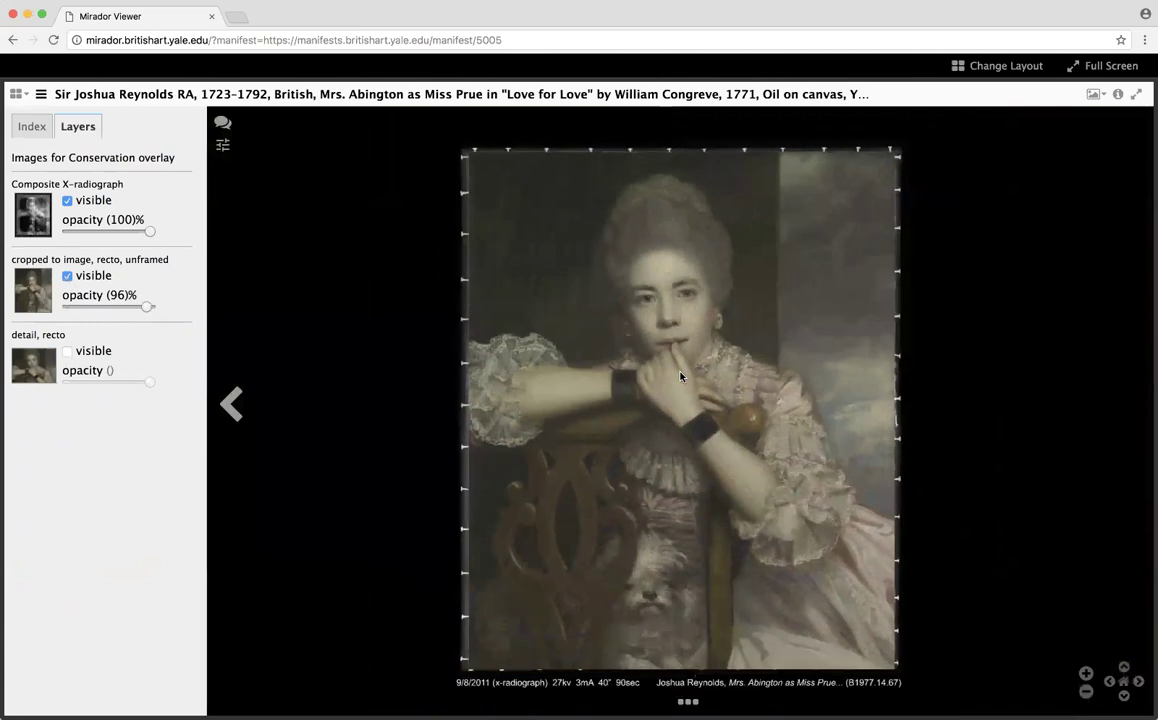